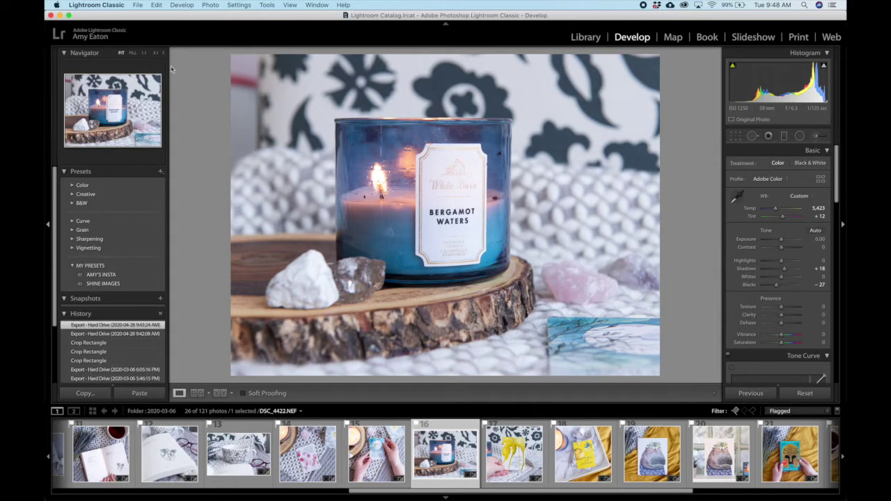
Open the Export One File dialog for the candle photo and scroll to its JPEG, sRGB file settings.
click(138, 5)
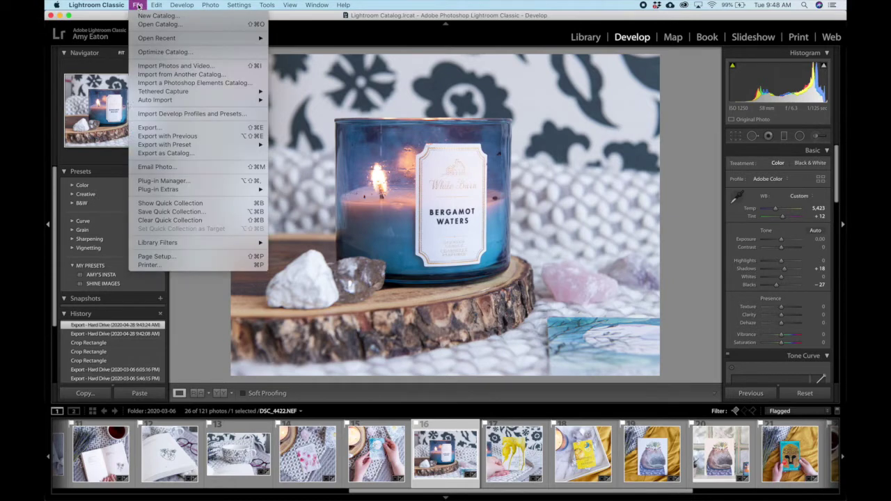
click(154, 127)
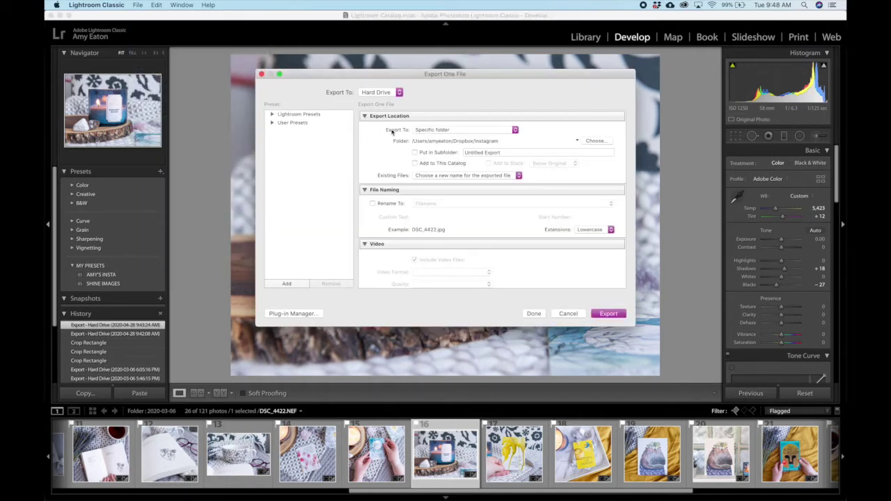
scroll(514, 229, down, 5)
scroll(514, 230, down, 3)
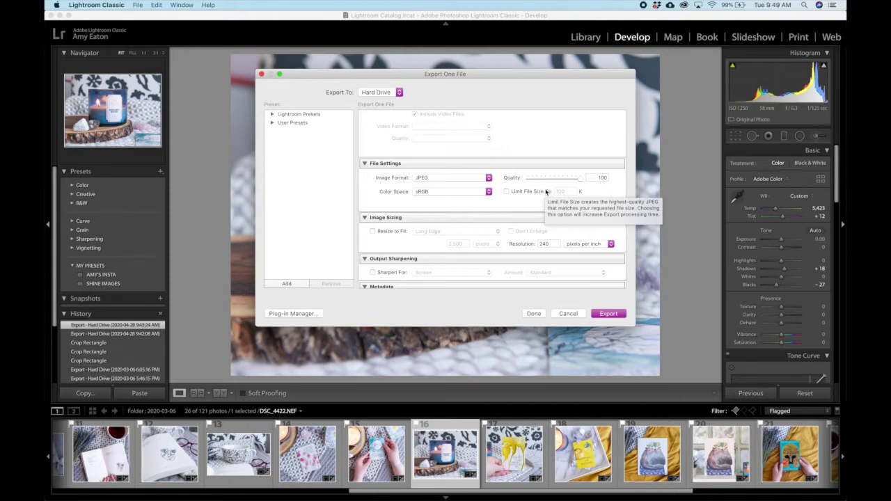
Cap the JPEG export at a 1000 K file size and turn on resizing.
click(506, 191)
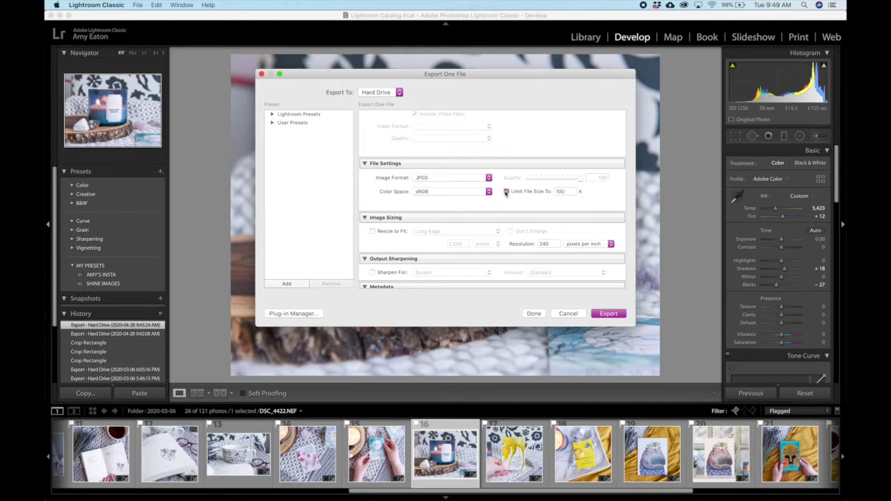
click(567, 193)
text(1)
text(0)
click(607, 194)
click(373, 231)
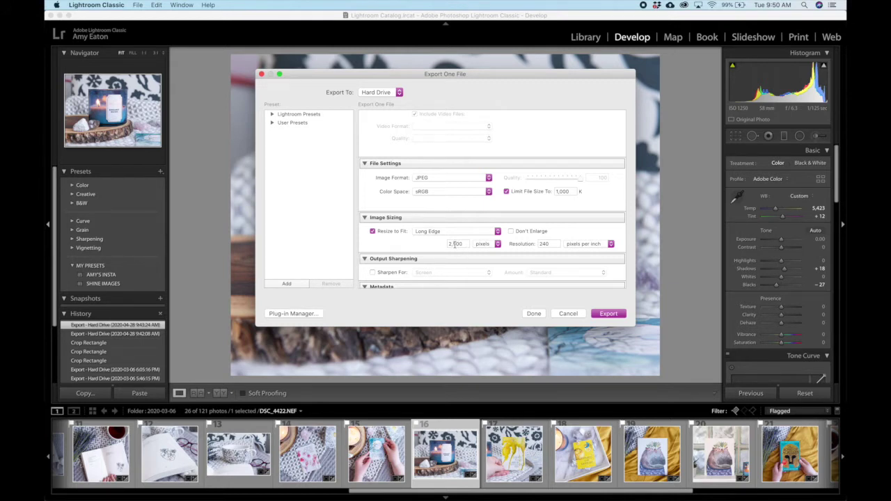
Resize the export to fit the short edge at 2000 pixels instead of 2500 long edge.
click(438, 233)
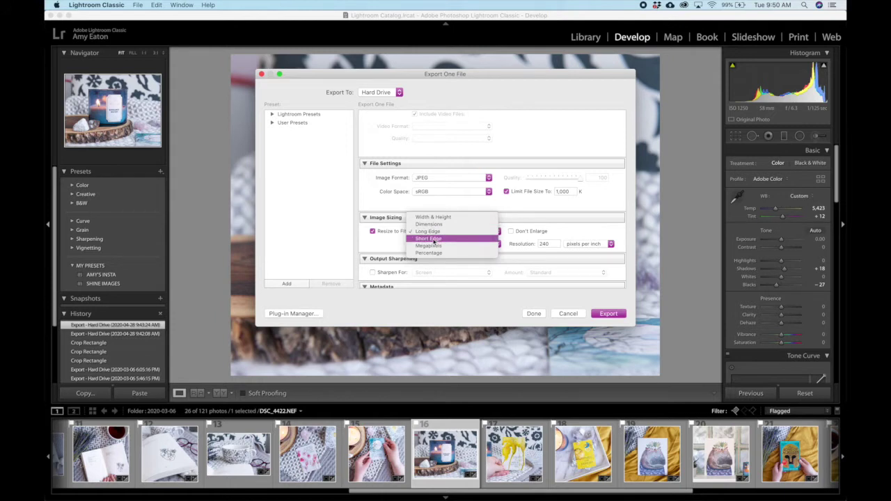
click(435, 239)
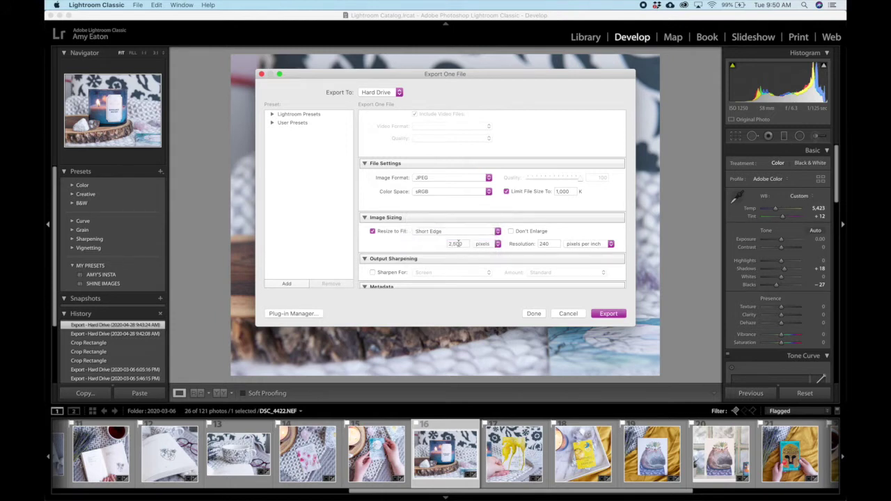
double_click(459, 244)
text(2000)
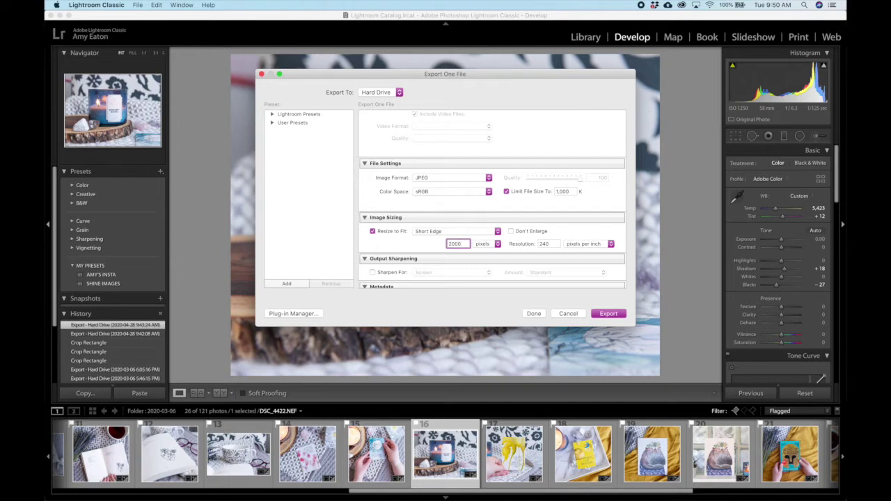
scroll(489, 227, down, 5)
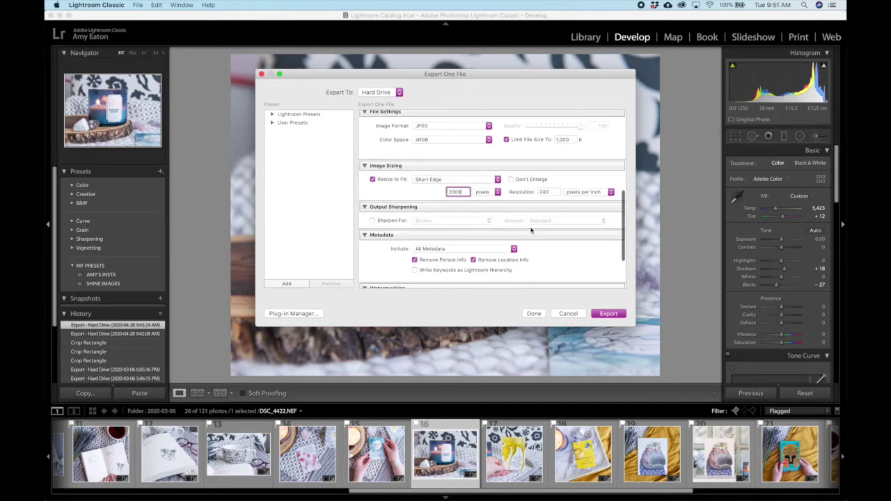
Confirm the export opens in Adobe Photoshop 2020 afterwards, then export the candle photo.
scroll(477, 206, down, 8)
scroll(529, 201, up, 12)
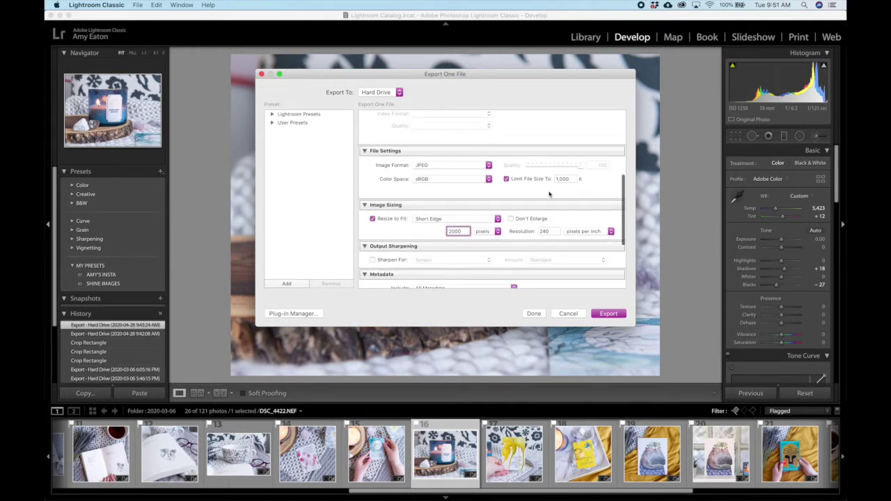
scroll(549, 194, down, 1)
scroll(548, 194, down, 5)
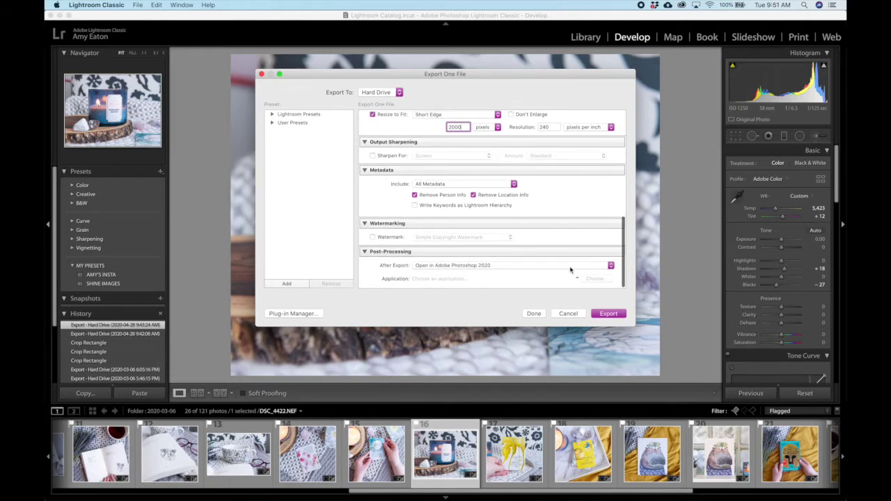
click(606, 314)
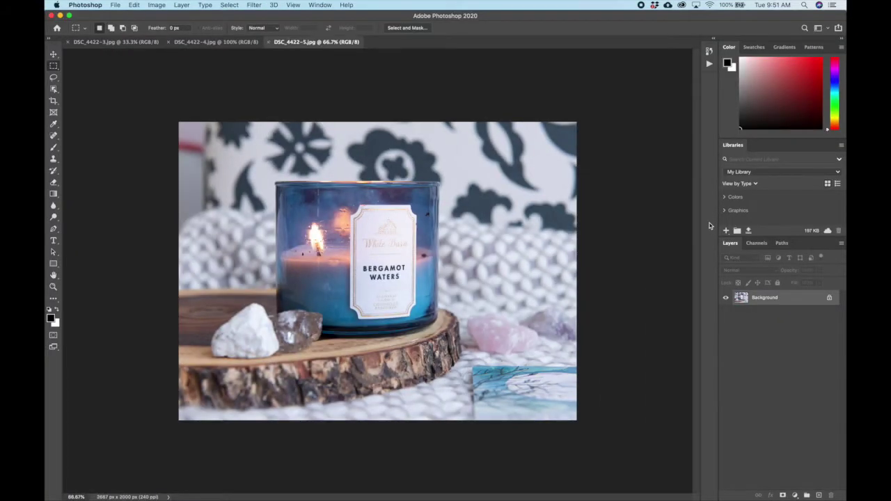
Open Export As for the DSC_4422-3 photo and embed its colour profile in the JPG.
key(ctrl+Tab)
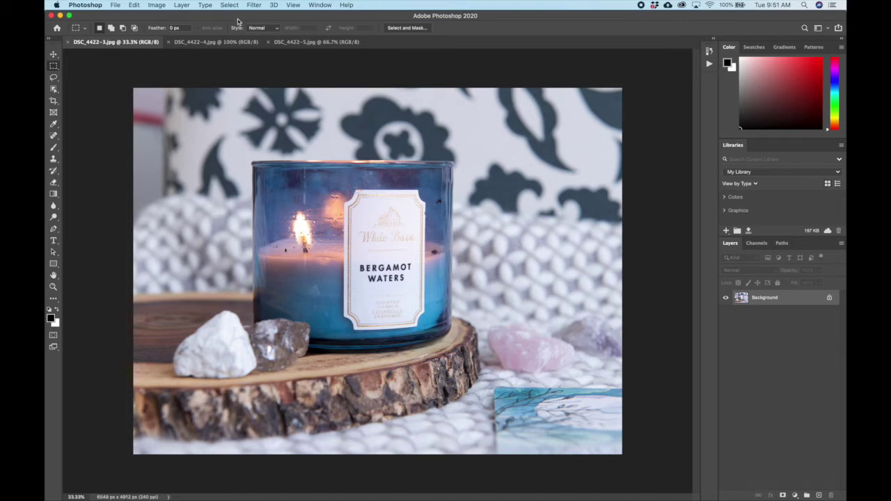
click(115, 6)
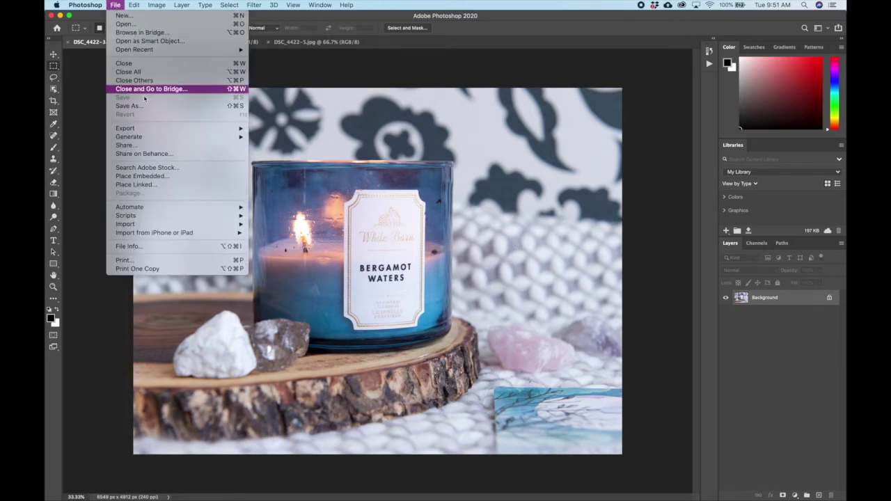
mouse_move(165, 128)
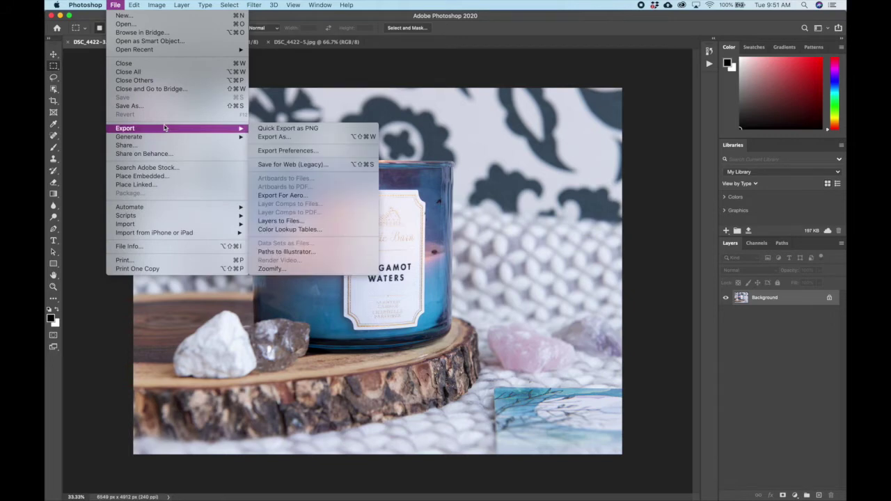
click(263, 138)
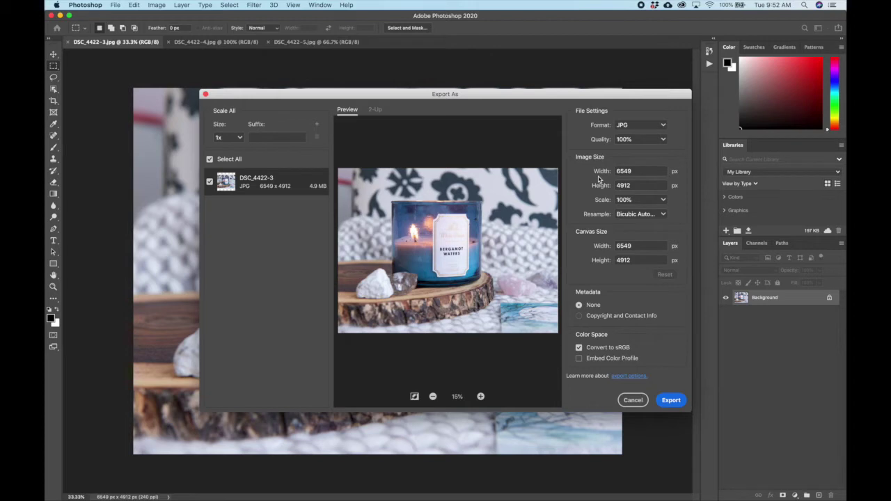
click(579, 359)
Set the export height to 2000 px so the width scales to 2667.
double_click(624, 185)
text(2000)
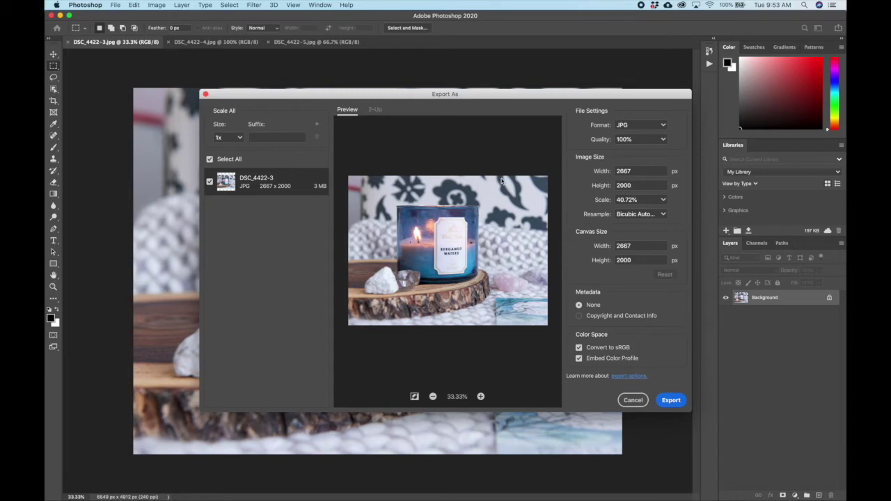
Lower the JPG quality from 100% to 80%, cutting the estimate to 1.4 MB.
click(663, 141)
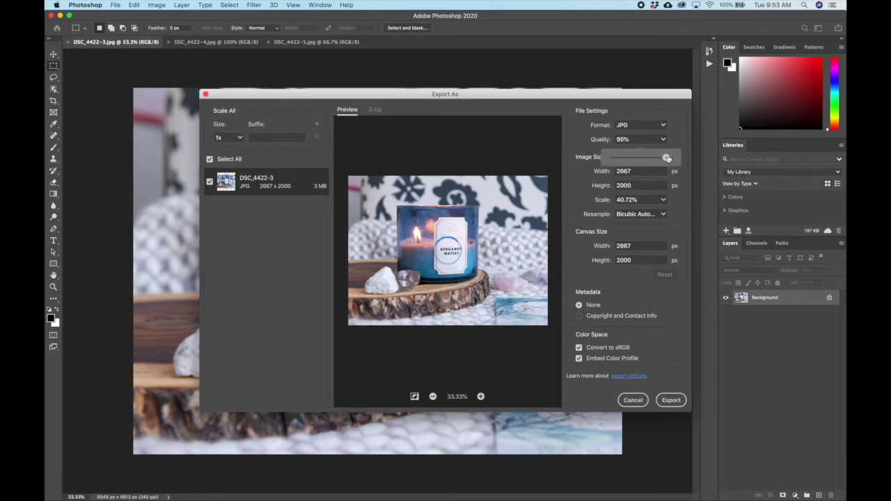
drag(668, 158, 660, 162)
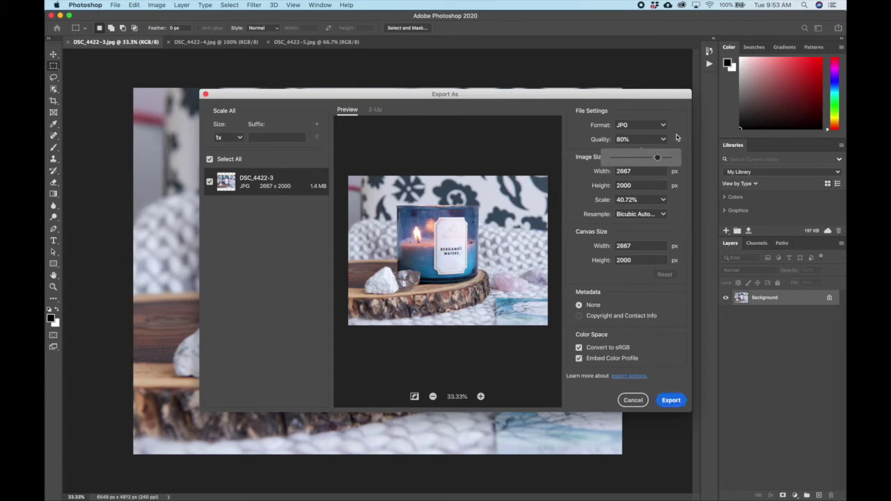
click(678, 137)
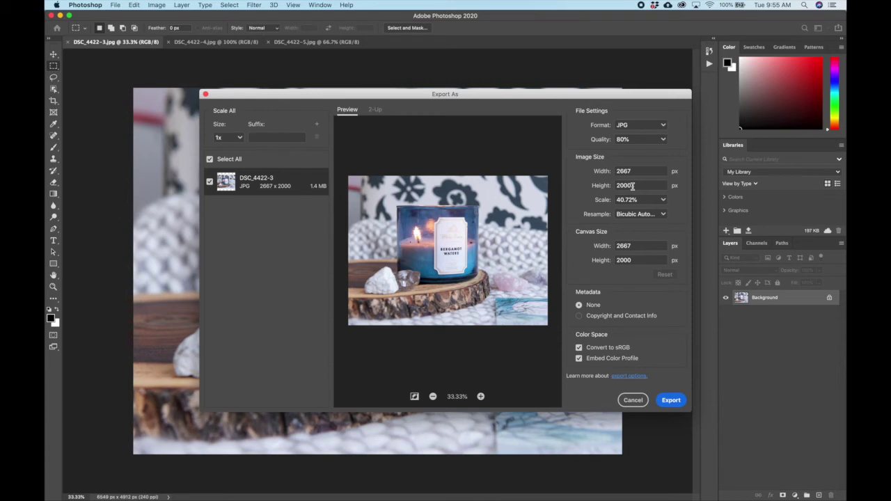
Try export heights of 1800, 1750 and 1752 px, bringing width to 2333 and size near 1 MB.
key(BackSpace)
key(BackSpace)
key(BackSpace)
key(BackSpace)
text(1800)
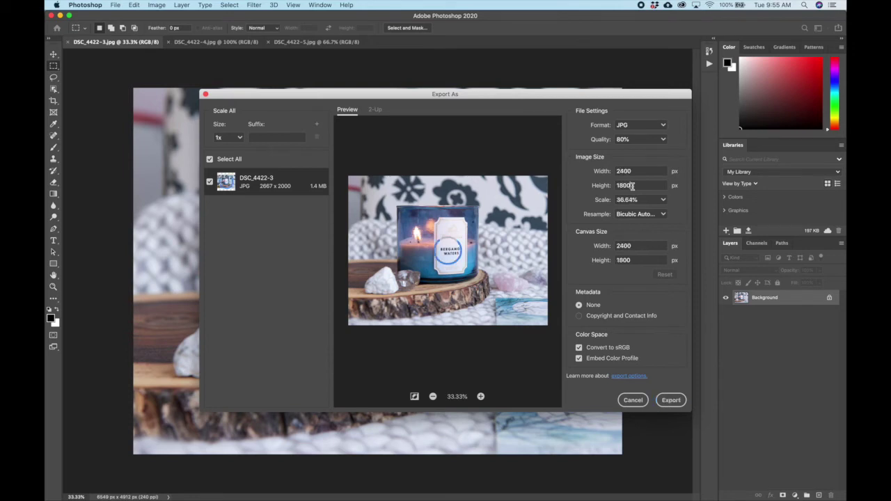
key(Tab)
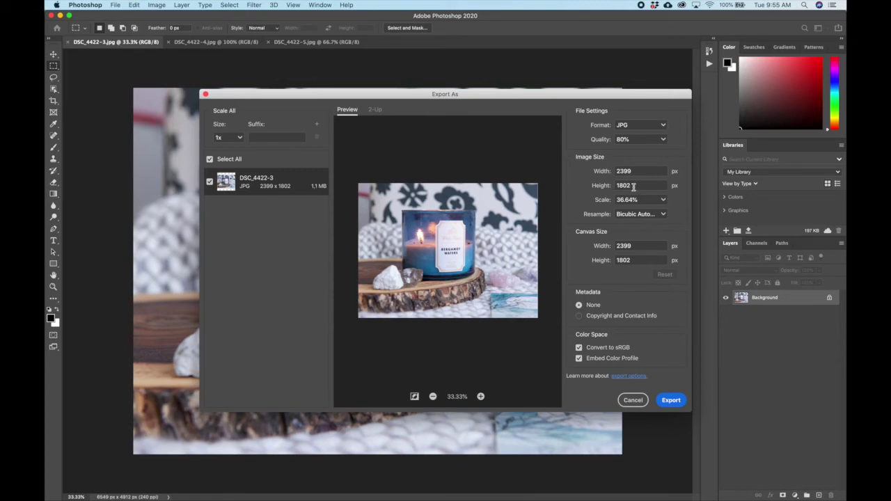
key(BackSpace)
key(BackSpace)
text(1750)
key(BackSpace)
key(BackSpace)
key(BackSpace)
key(BackSpace)
text(750)
key(BackSpace)
text(2)
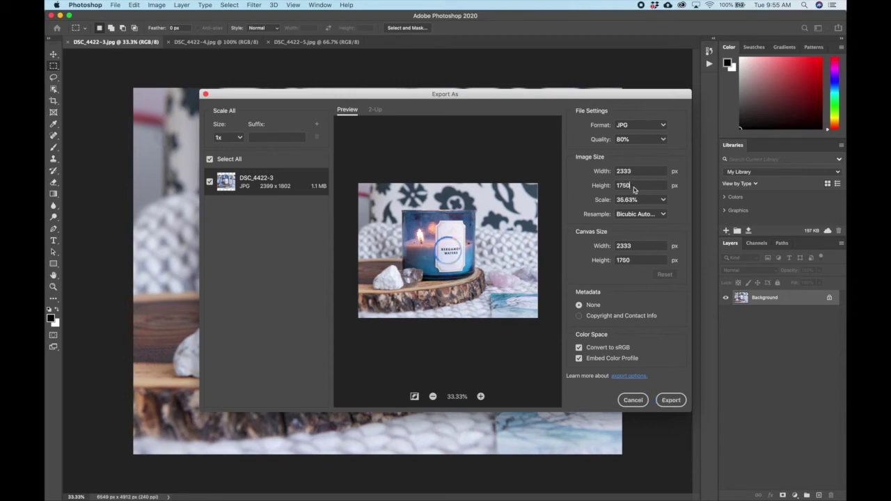